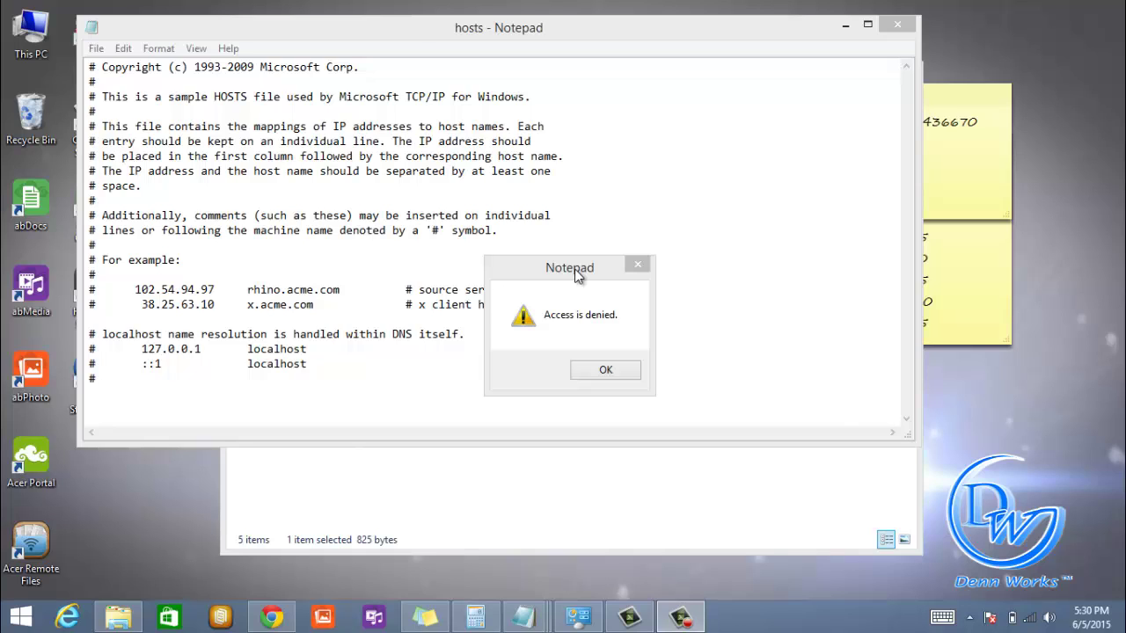
- Dismiss the 'Access is denied' warning on the hosts file in Notepad
{"action": "left_click", "coordinate": [604, 372]}
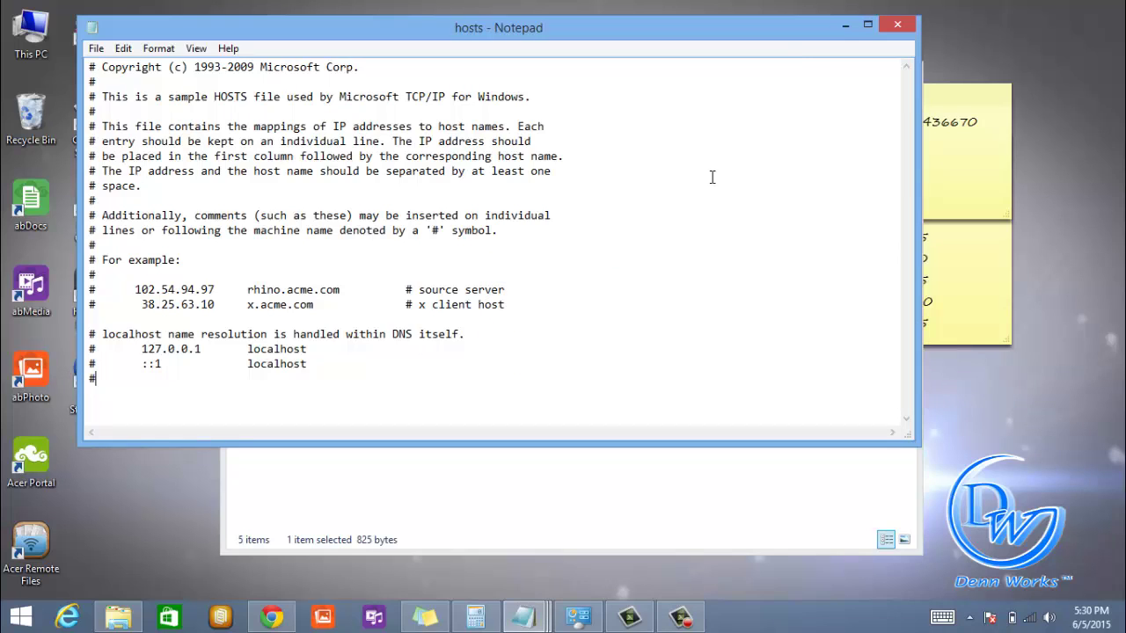
- Minimize Notepad and the etc folder window to clear the desktop
{"action": "left_click", "coordinate": [847, 24]}
{"action": "right_click", "coordinate": [164, 179]}
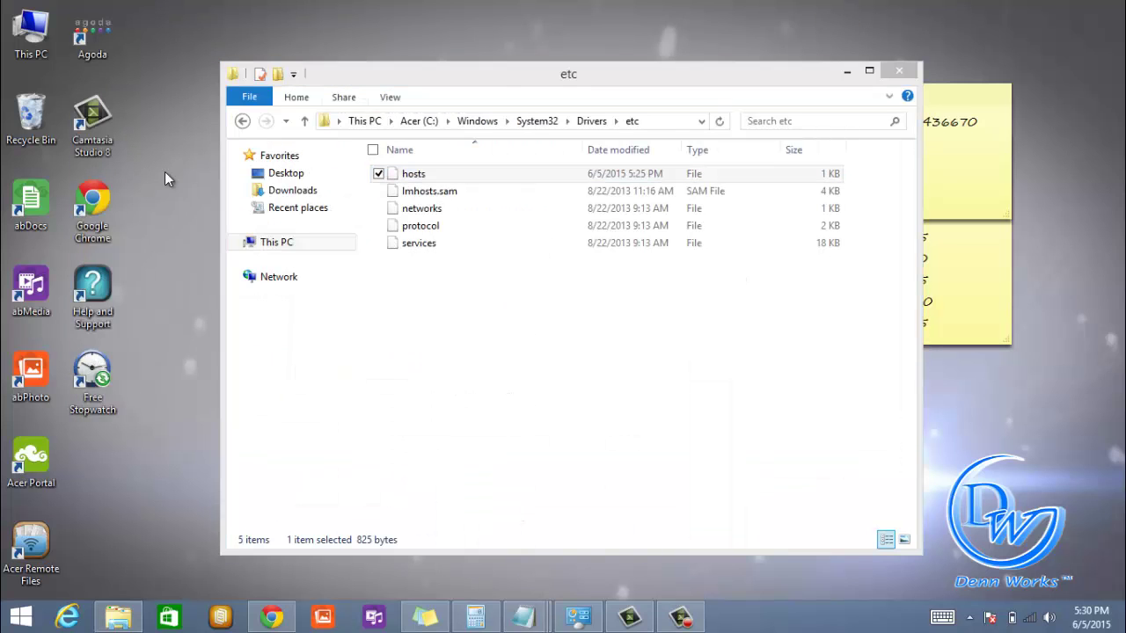
{"action": "left_click", "coordinate": [849, 72]}
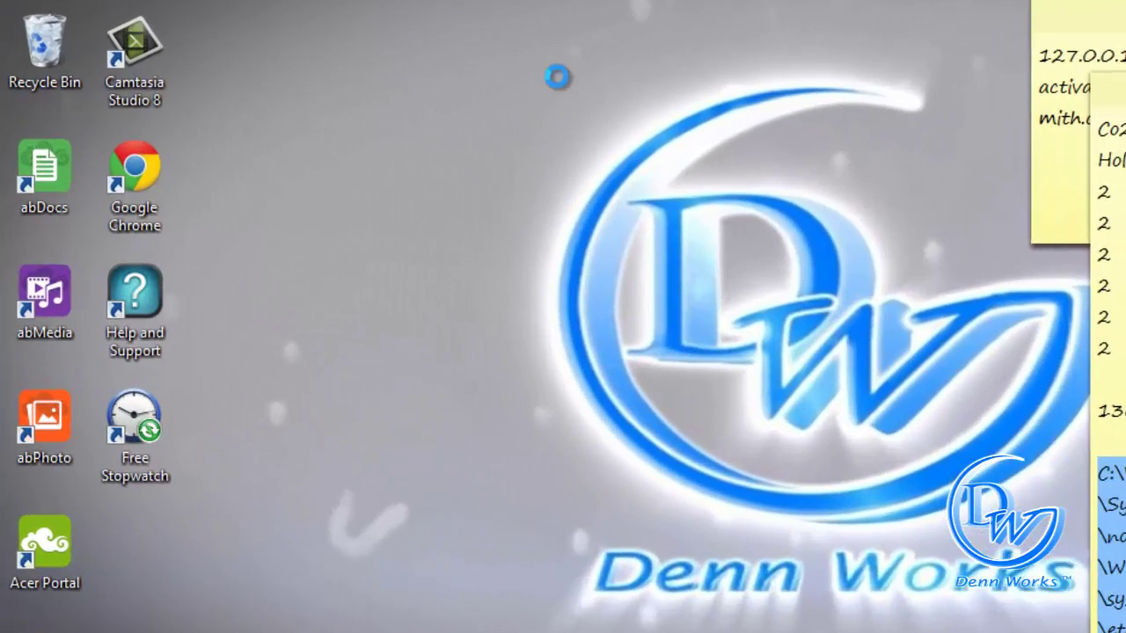
- Start a new desktop shortcut targeting notepad.exe with C:\WINDOWS\system32\drivers\etc\hosts
{"action": "right_click", "coordinate": [710, 26]}
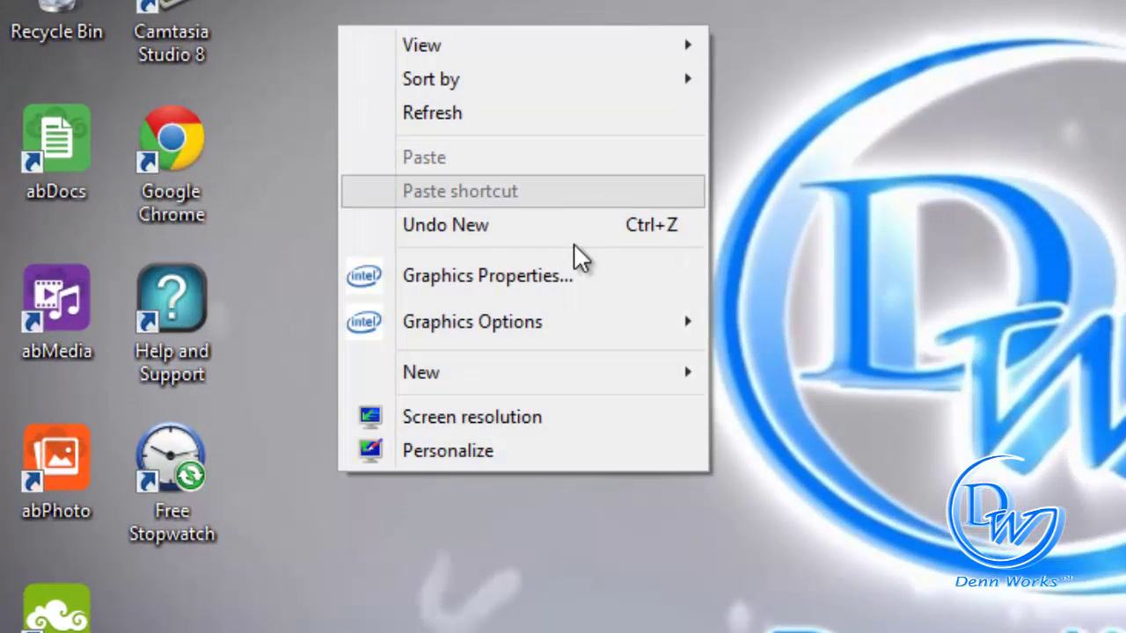
{"action": "mouse_move", "coordinate": [394, 352]}
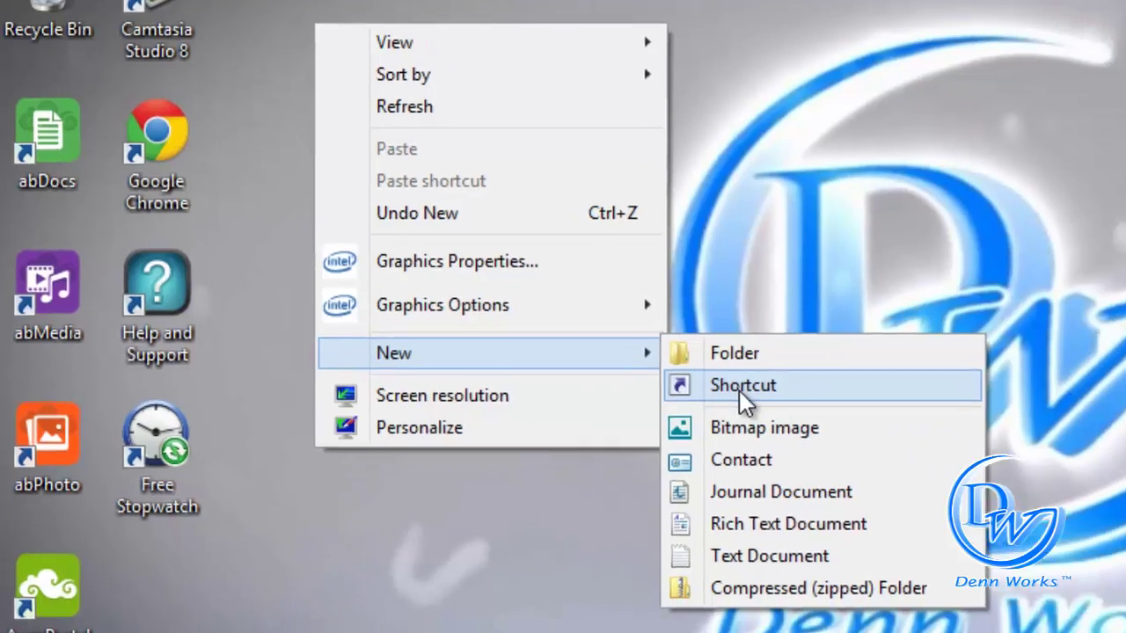
{"action": "left_click", "coordinate": [787, 409]}
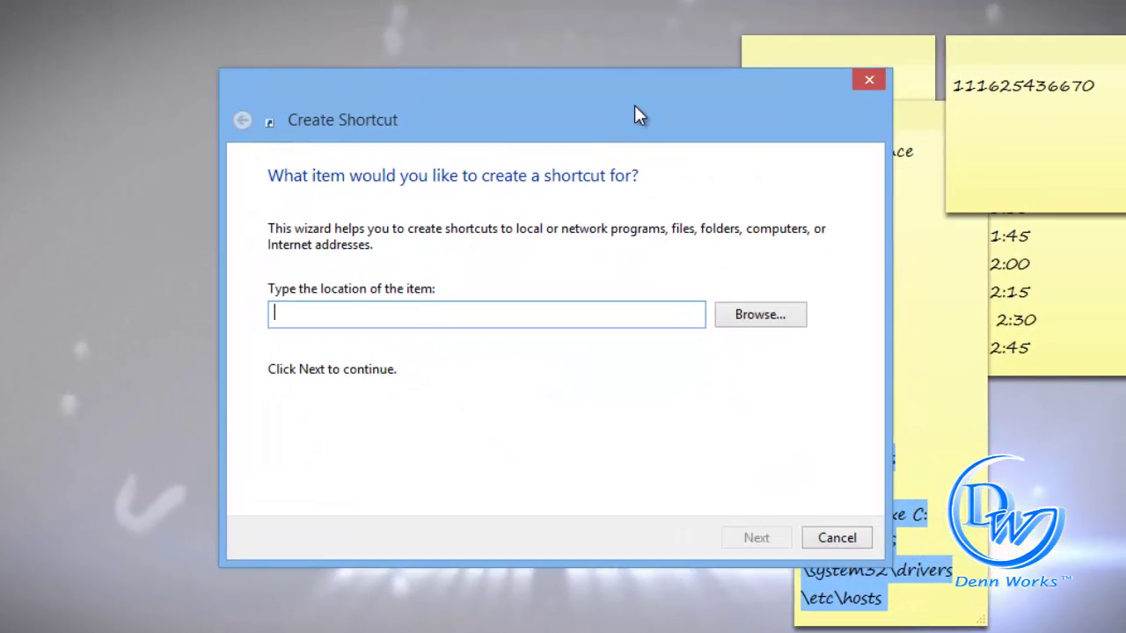
{"action": "left_click_drag", "start_coordinate": [633, 112], "coordinate": [405, 103]}
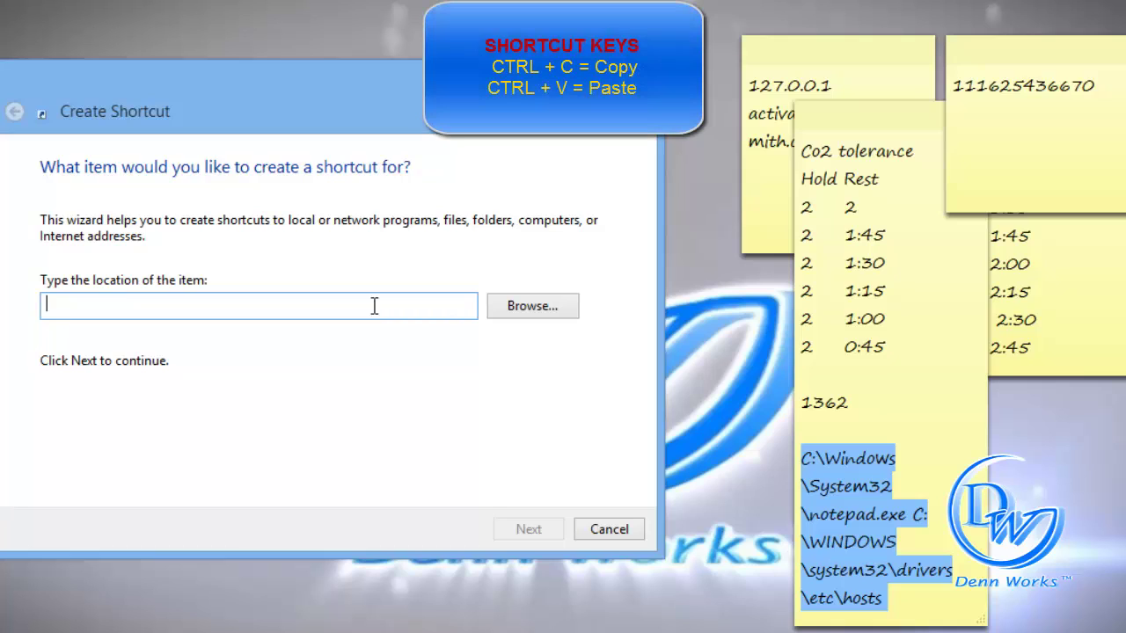
{"action": "key", "text": "ctrl+v"}
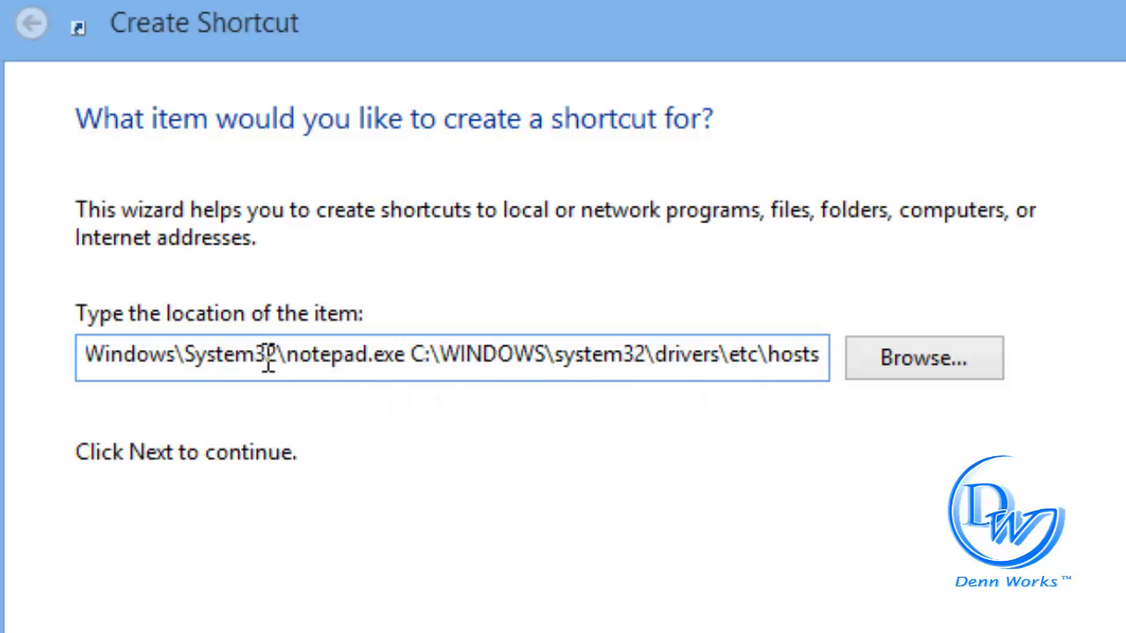
{"action": "left_click_drag", "start_coordinate": [406, 376], "coordinate": [5, 374]}
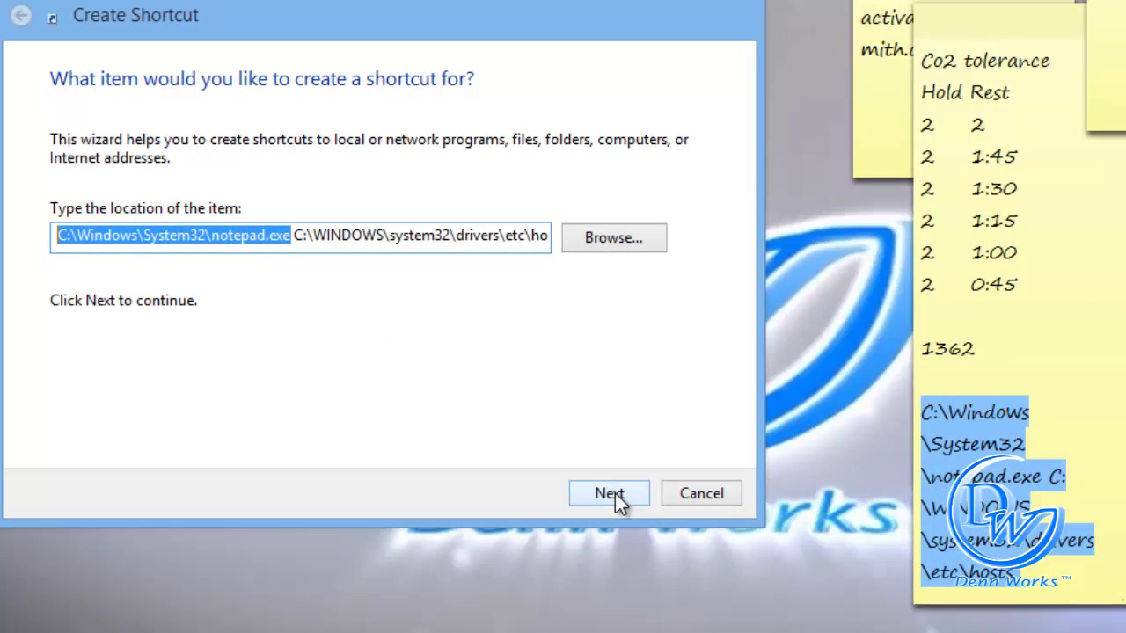
- Name the shortcut 'host file', finish the wizard, and place its icon beside the others
{"action": "left_click", "coordinate": [615, 493]}
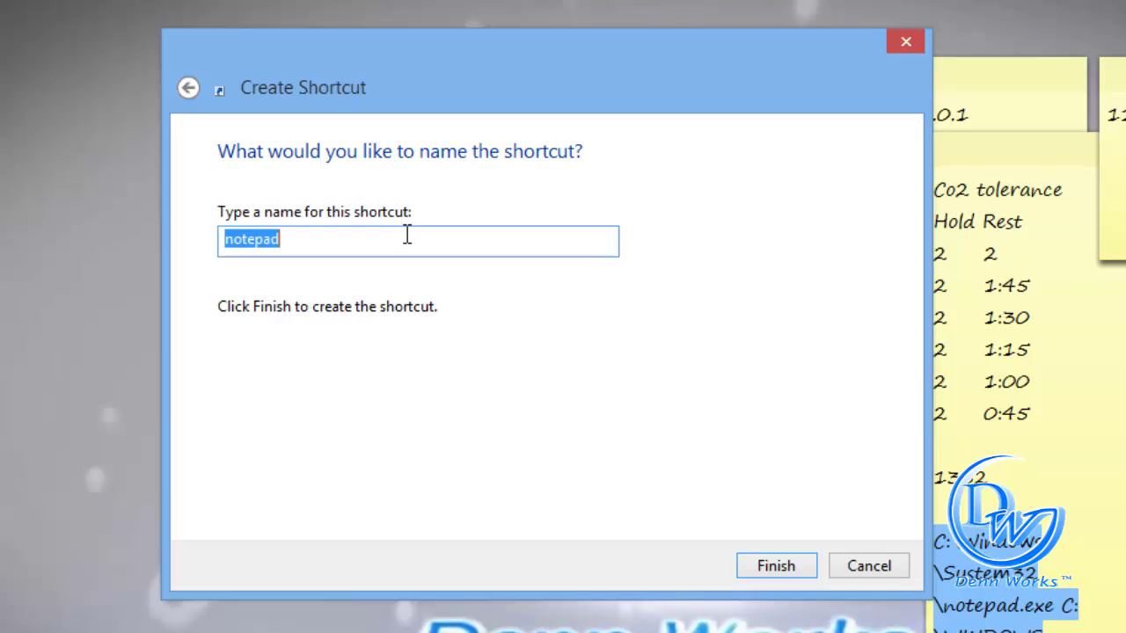
{"action": "type", "text": "host"}
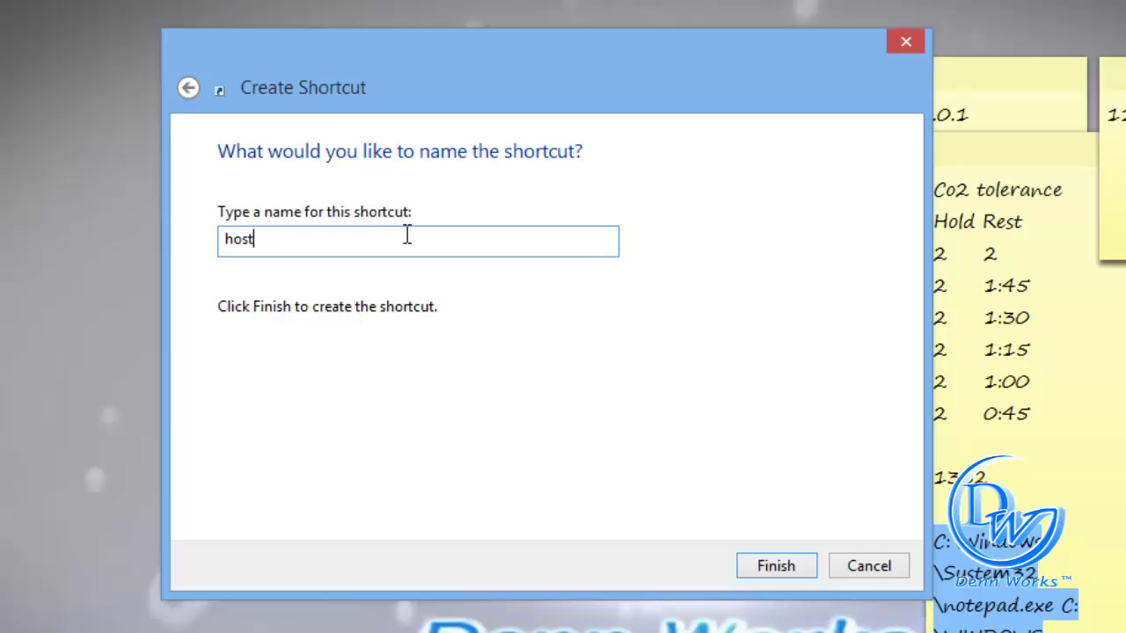
{"action": "type", "text": " fil"}
{"action": "type", "text": "e"}
{"action": "left_click", "coordinate": [762, 566]}
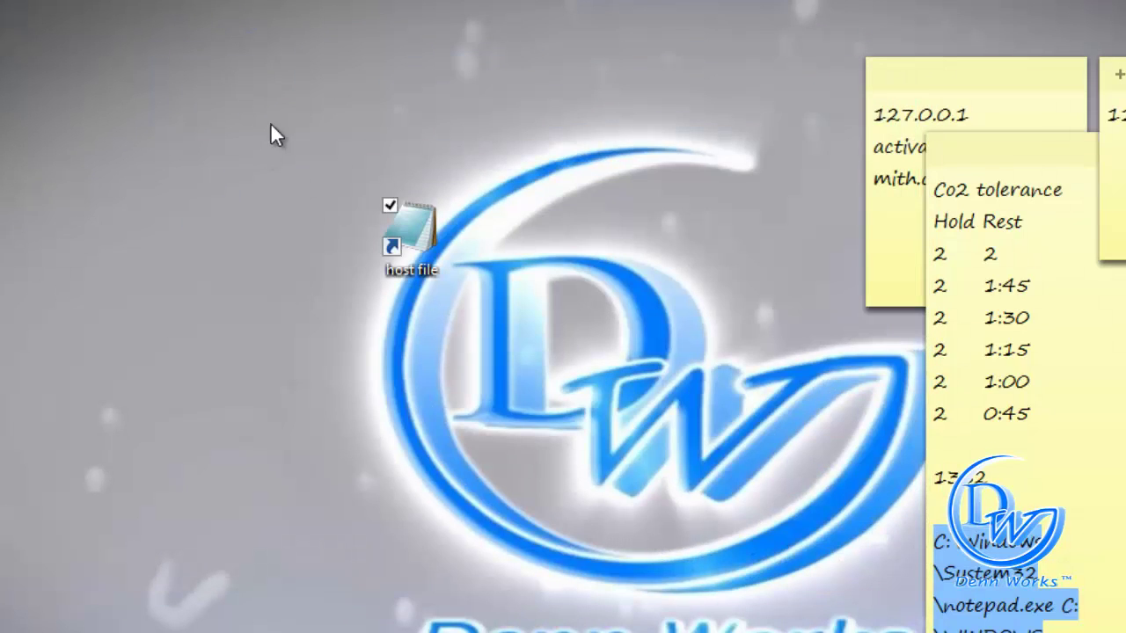
{"action": "left_click_drag", "start_coordinate": [412, 230], "coordinate": [159, 204]}
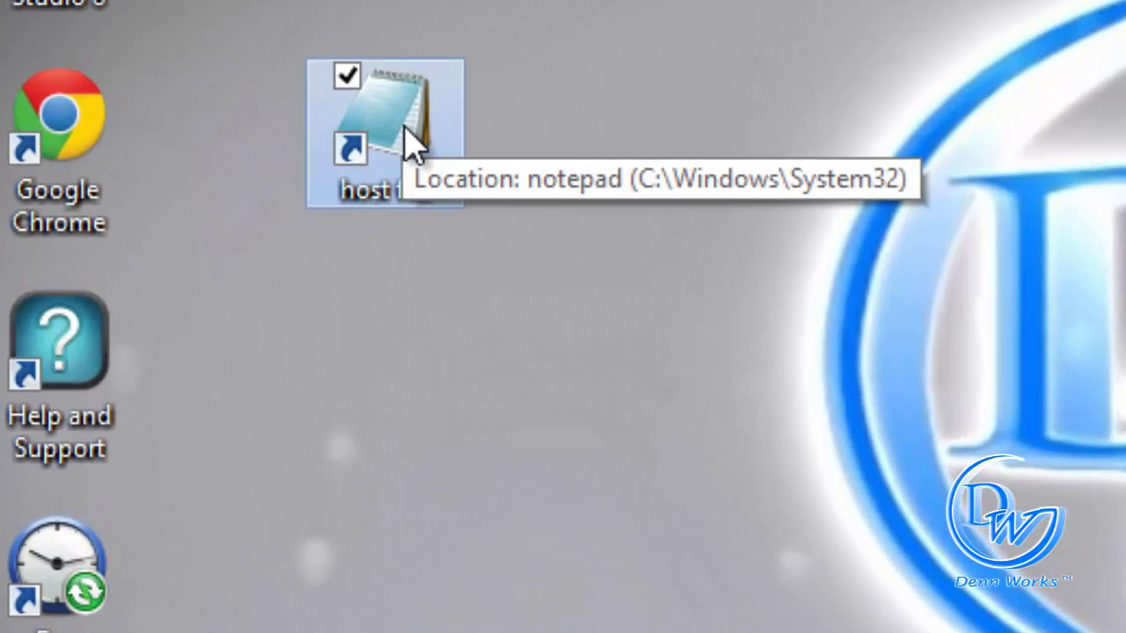
- Run the 'host file' desktop shortcut as administrator
{"action": "right_click", "coordinate": [411, 140]}
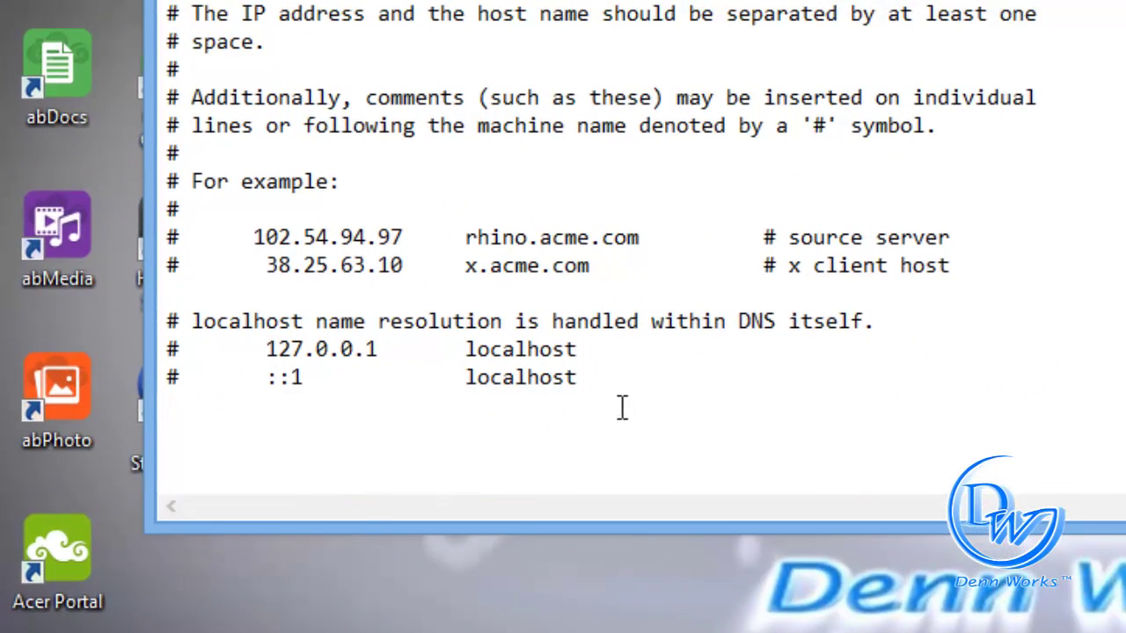
- Append '127.0.0.1 activation.cloud.techsmith.com' below ::1 localhost and save the hosts file
{"action": "left_click", "coordinate": [631, 407]}
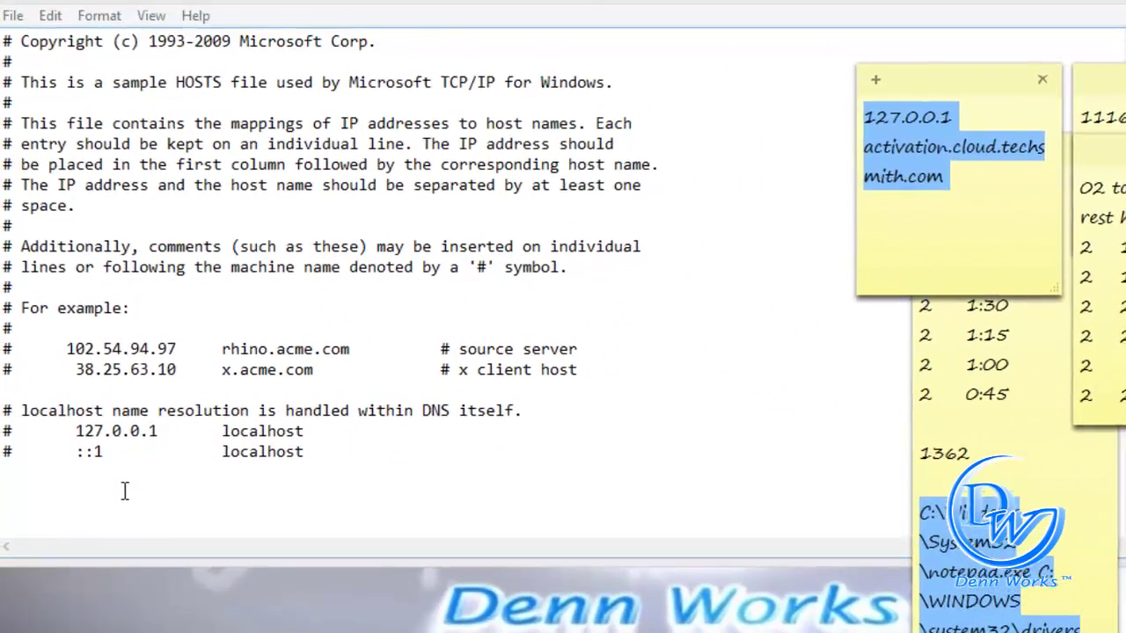
{"action": "type", "text": "127.0.0.1 activation.cloud.techsmith.com"}
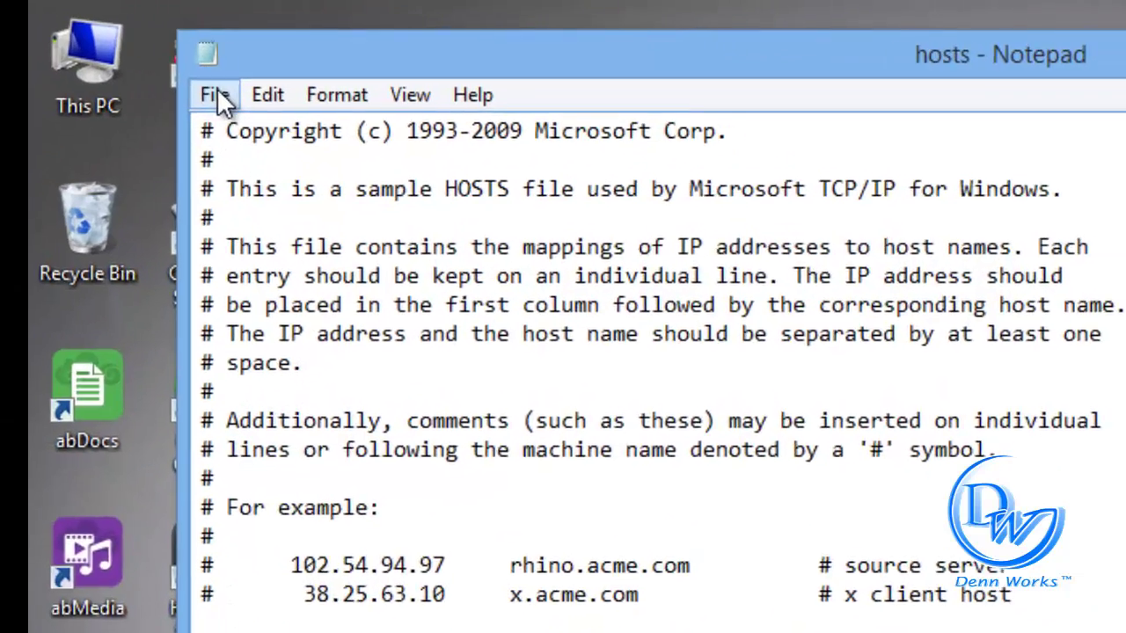
{"action": "left_click", "coordinate": [17, 66]}
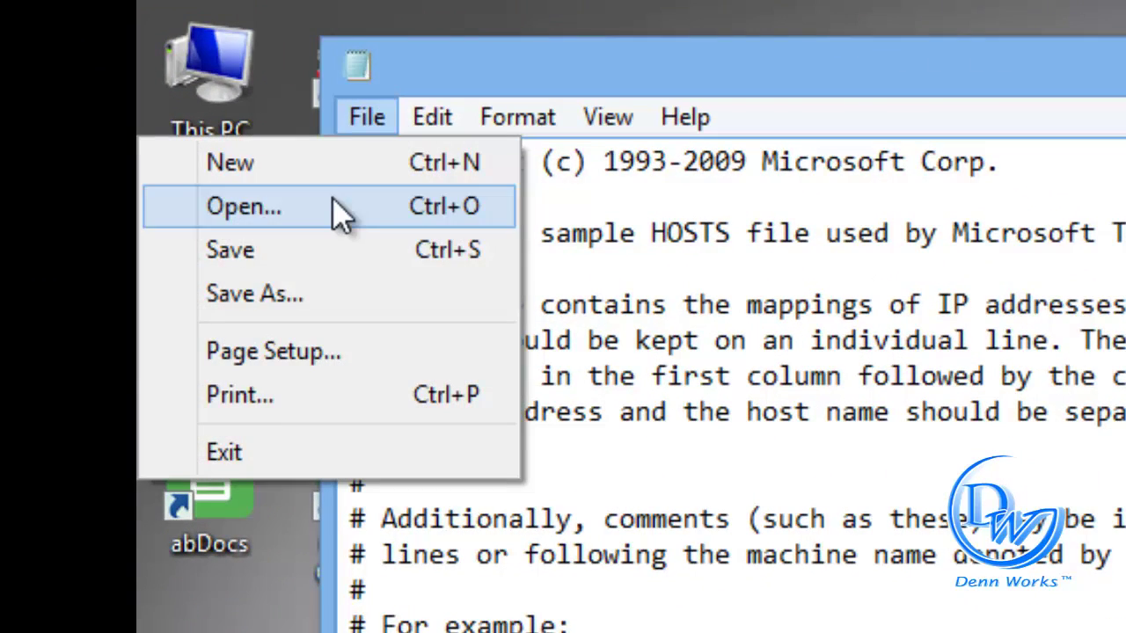
{"action": "left_click", "coordinate": [350, 263]}
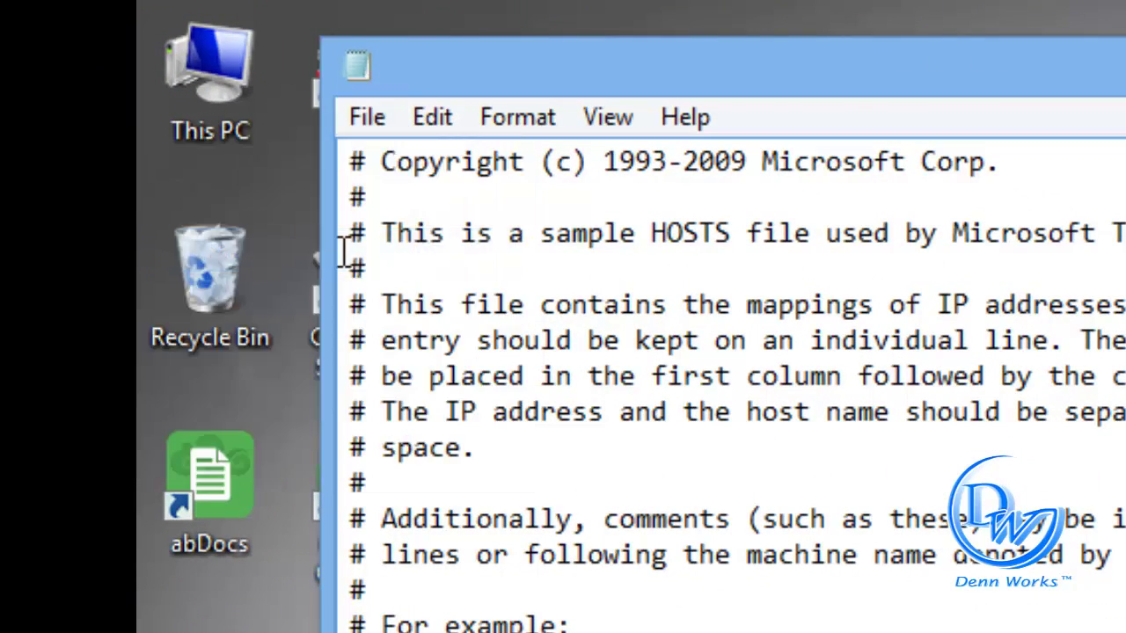